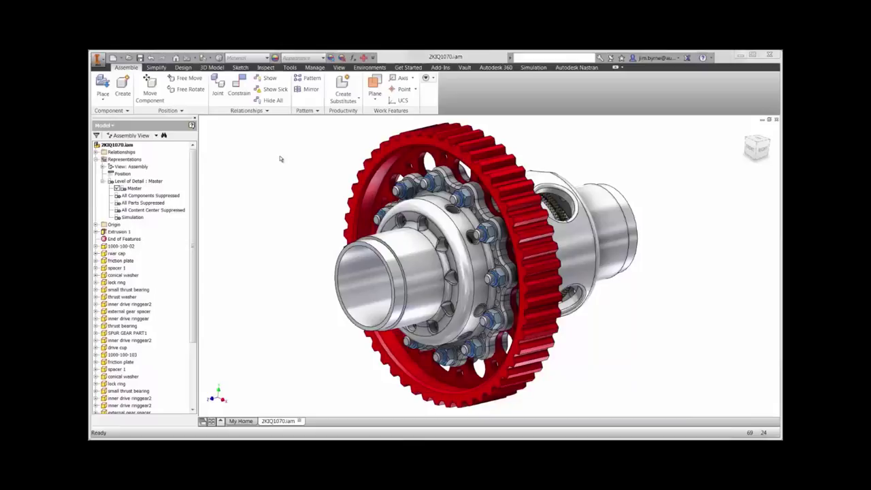
Activate the Simulation level of detail and expand the Nastran model tree down to the analysis Model branch
{"action": "double_click", "coordinate": [132, 218]}
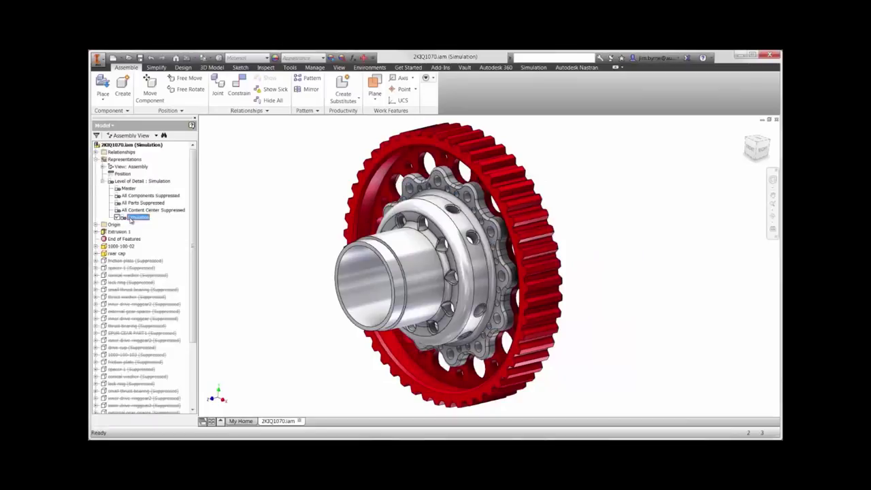
{"action": "left_click", "coordinate": [563, 69]}
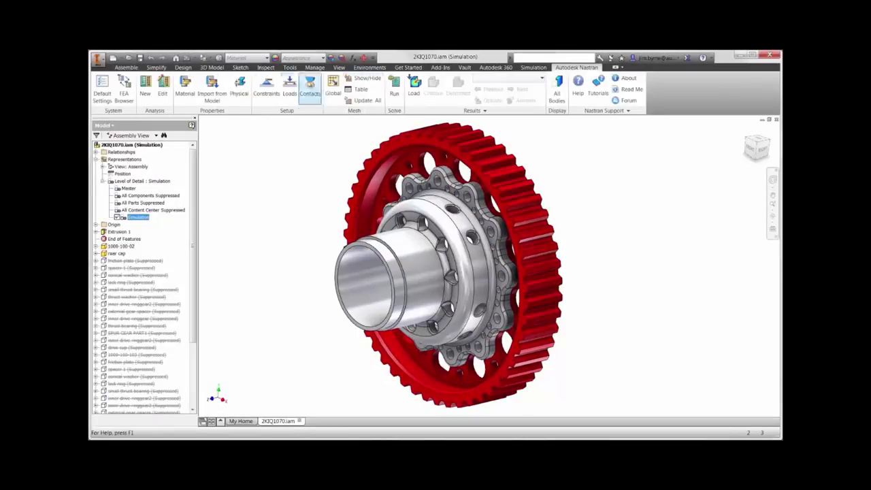
{"action": "left_click", "coordinate": [124, 82]}
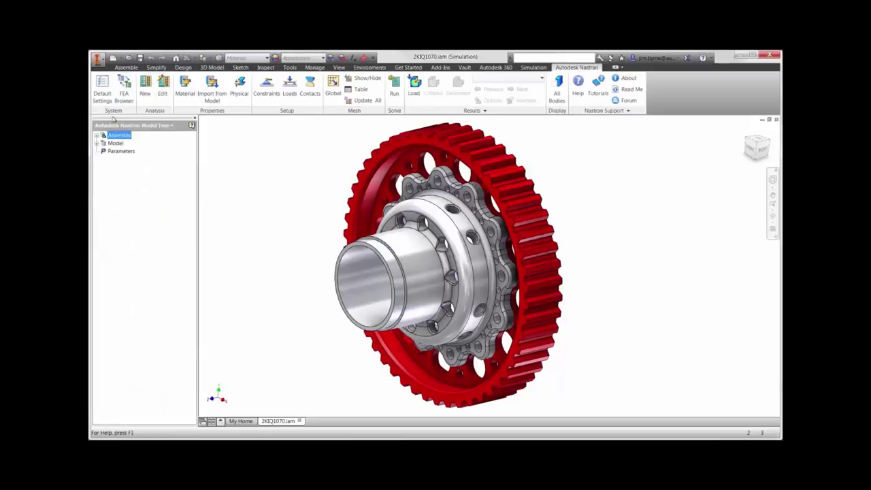
{"action": "left_click", "coordinate": [97, 135]}
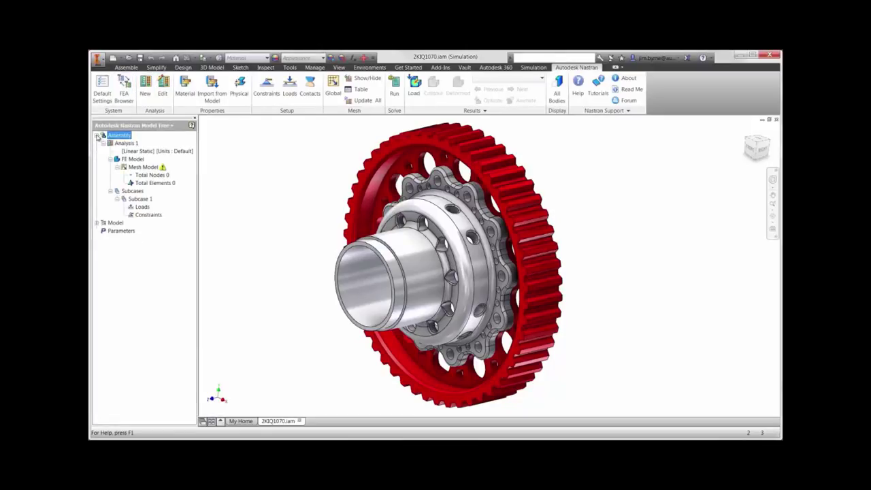
{"action": "left_click", "coordinate": [96, 223]}
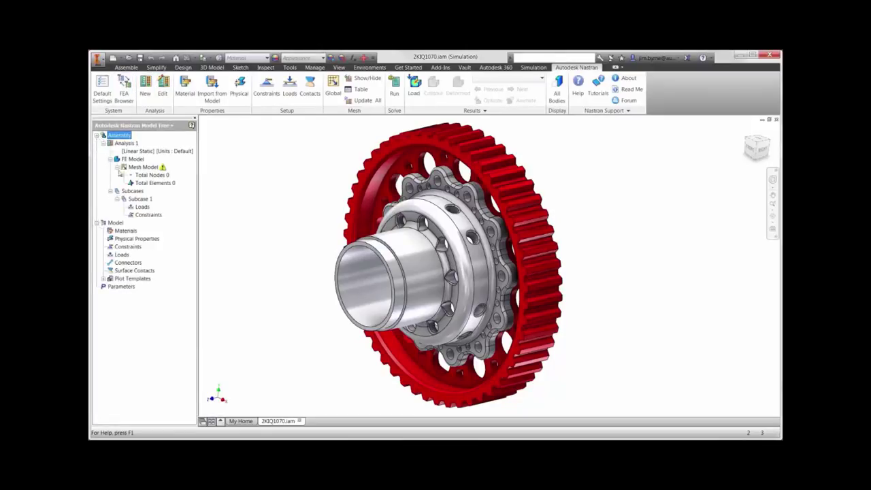
Restrain the shaft's cylindrical bore face as Constraint 1
{"action": "left_click", "coordinate": [265, 100]}
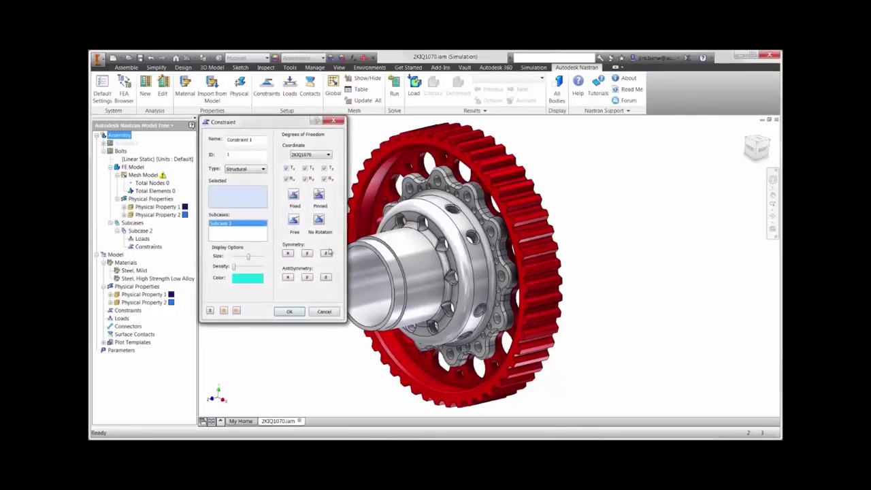
{"action": "left_click", "coordinate": [363, 294]}
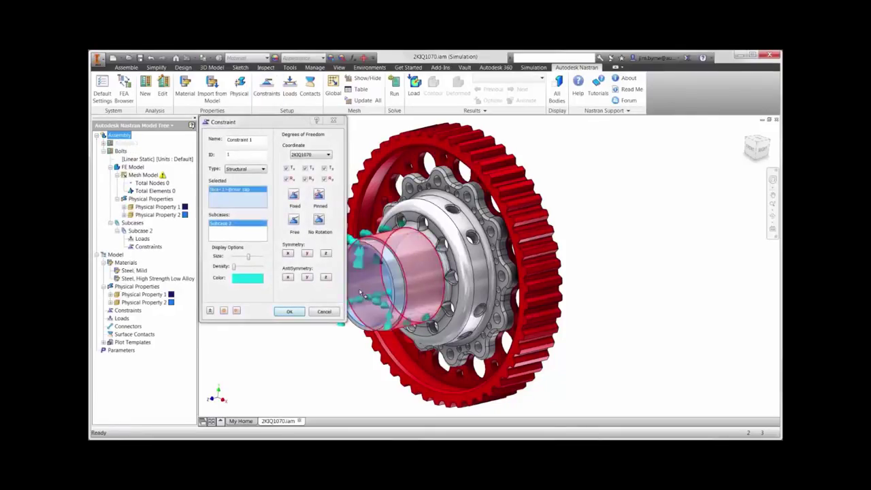
{"action": "left_click", "coordinate": [301, 312]}
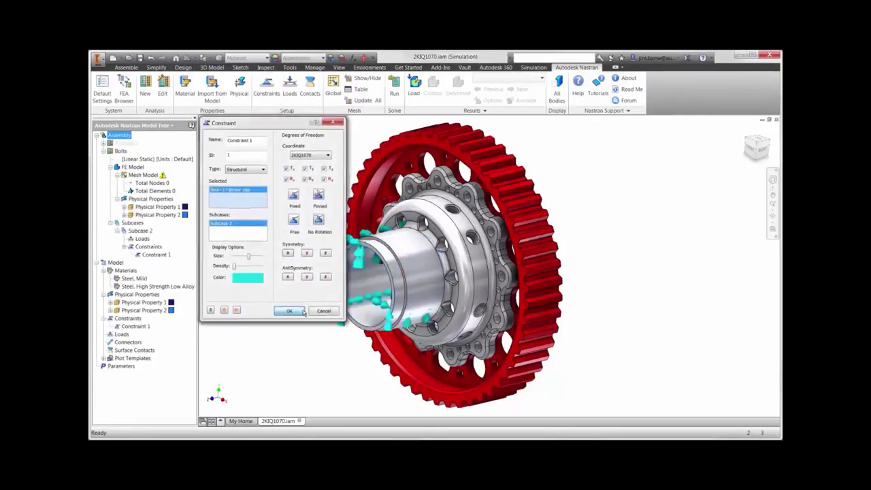
Create Load 1 as a -10000 N total Force acting normal to two gear tooth faces
{"action": "left_click", "coordinate": [290, 89]}
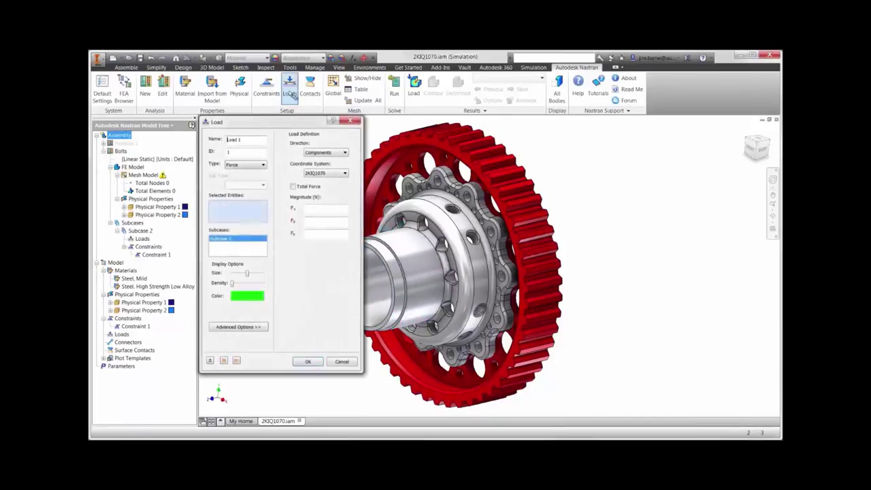
{"action": "left_click", "coordinate": [257, 165]}
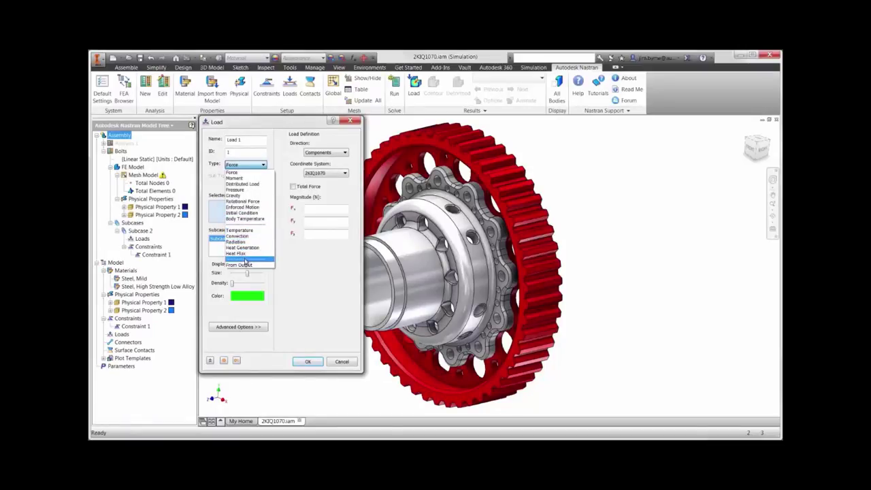
{"action": "left_click", "coordinate": [238, 172]}
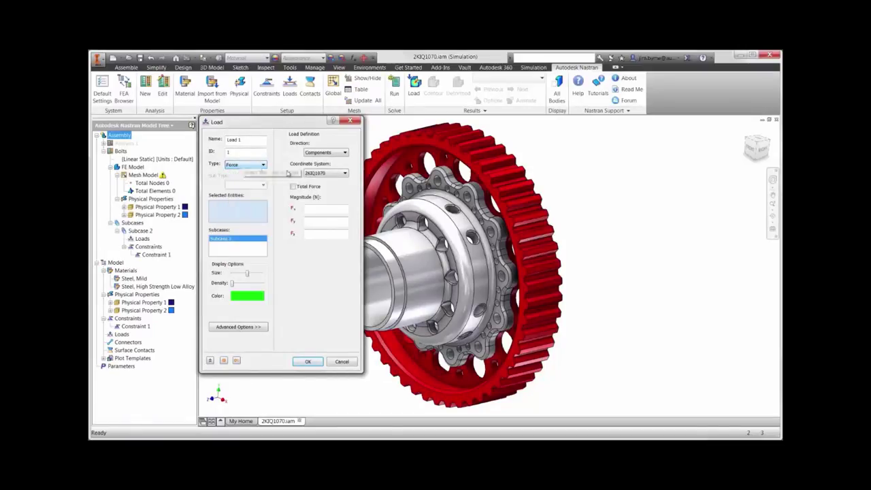
{"action": "left_click", "coordinate": [484, 160]}
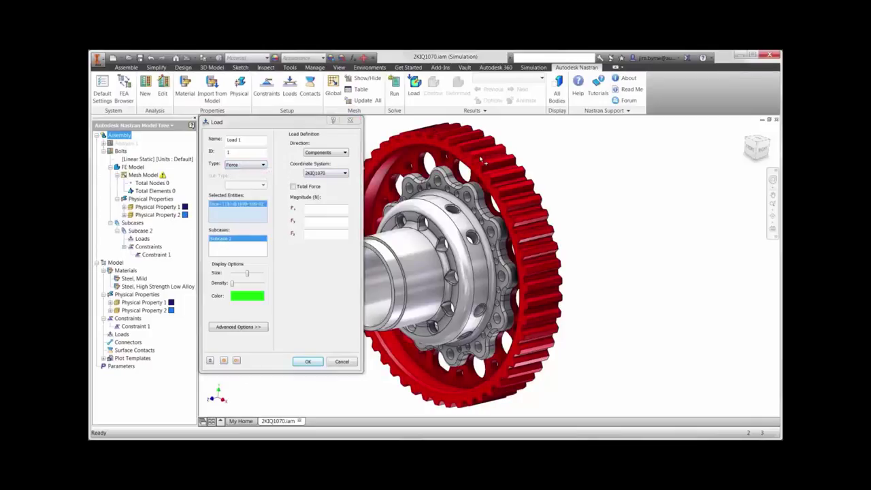
{"action": "left_click", "coordinate": [489, 171]}
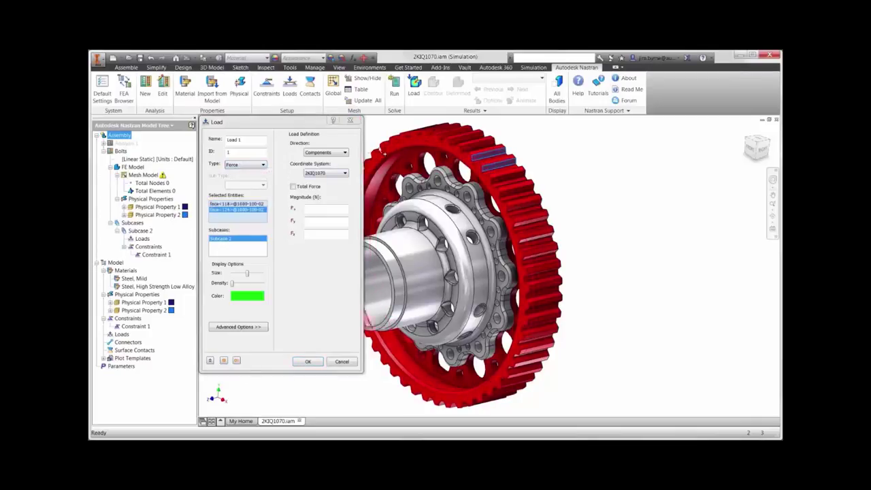
{"action": "left_click", "coordinate": [326, 152]}
{"action": "left_click", "coordinate": [327, 166]}
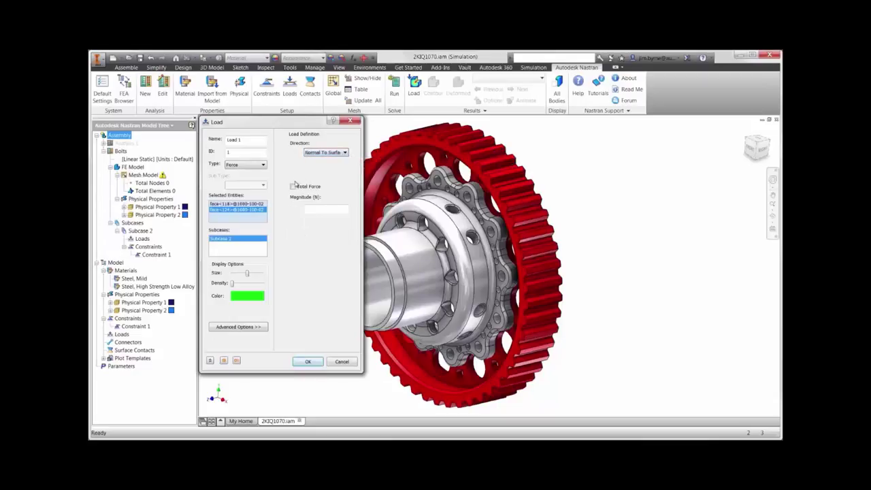
{"action": "left_click", "coordinate": [293, 186]}
{"action": "left_click", "coordinate": [312, 211]}
{"action": "type", "text": "-10000"}
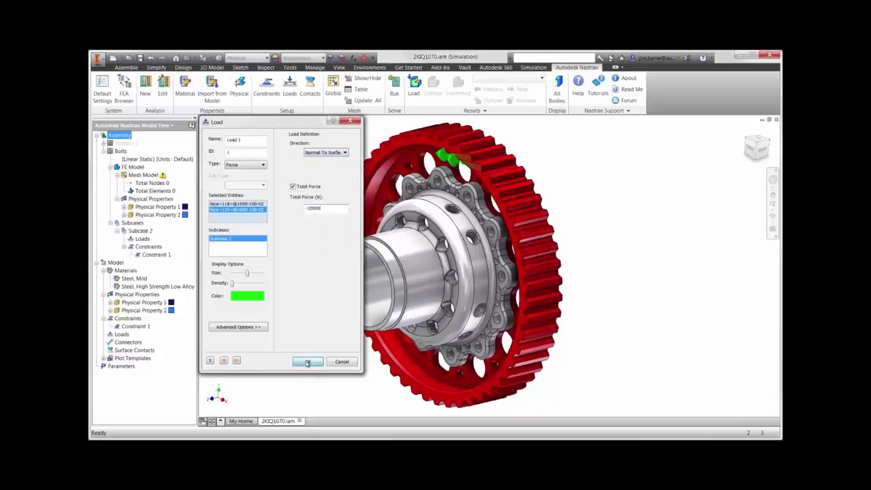
{"action": "left_click", "coordinate": [307, 361]}
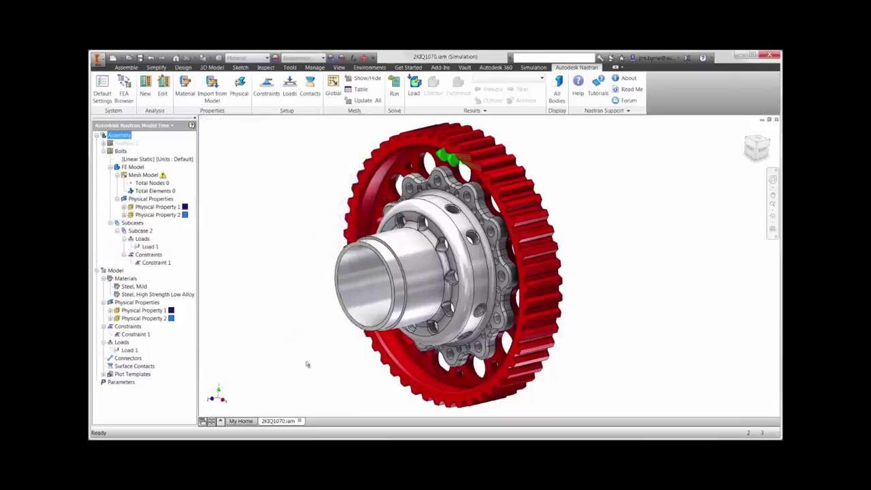
Start a new connector from the Connectors branch and set its type to Bolt
{"action": "right_click", "coordinate": [136, 358]}
{"action": "left_click", "coordinate": [151, 367]}
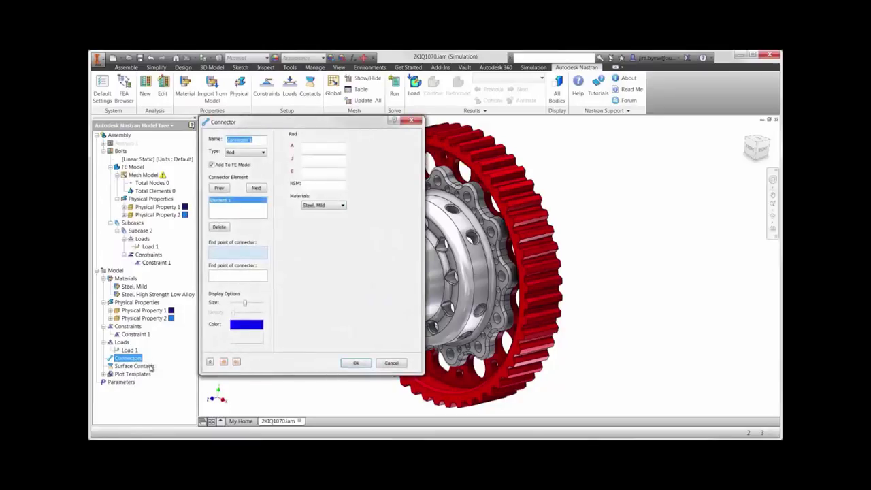
{"action": "left_click", "coordinate": [256, 153]}
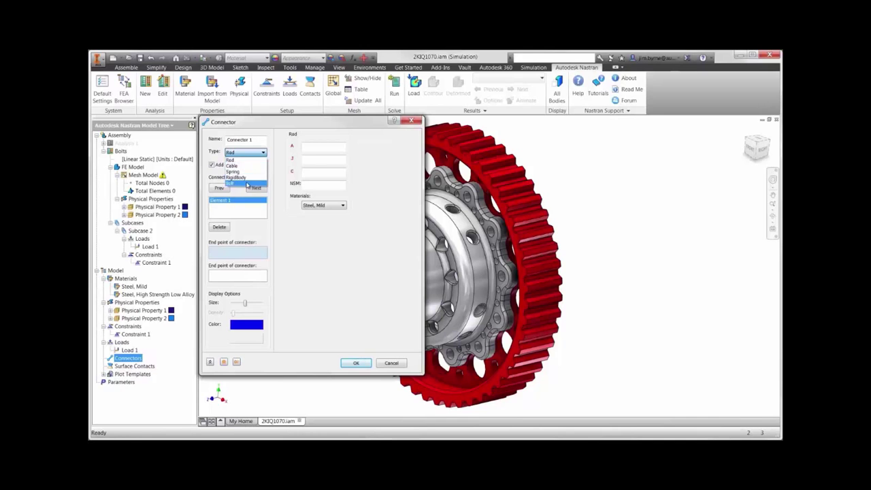
{"action": "left_click", "coordinate": [247, 184]}
{"action": "scroll", "coordinate": [247, 185], "scroll_direction": "up", "scroll_amount": 6}
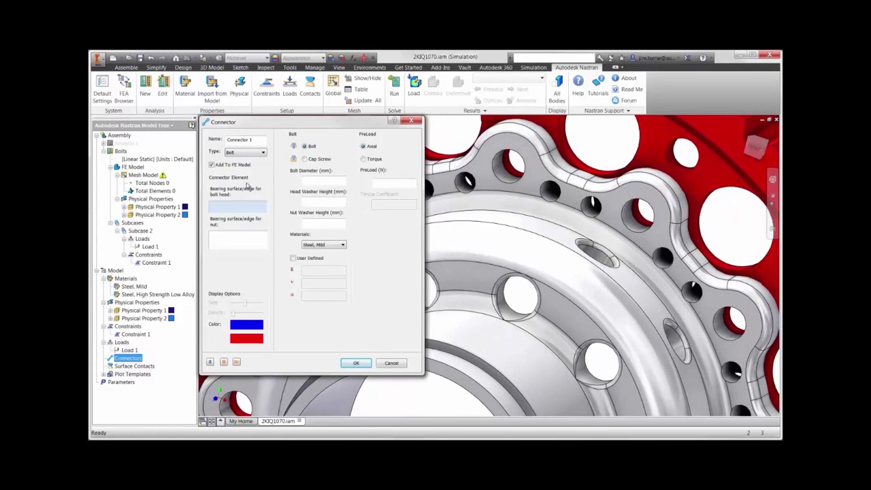
Add bolt connectors in the first three hub holes by picking their head and nut edges
{"action": "left_click", "coordinate": [515, 169]}
{"action": "left_click", "coordinate": [515, 170]}
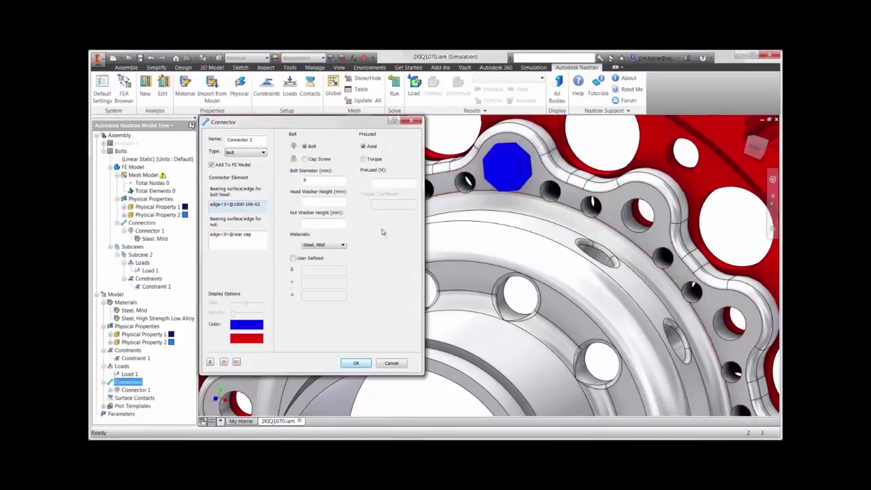
{"action": "left_click", "coordinate": [637, 233]}
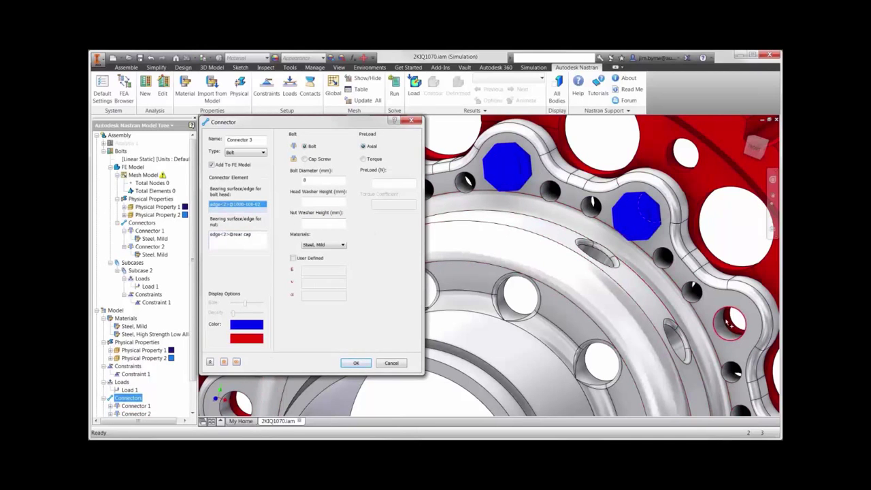
{"action": "left_click", "coordinate": [726, 326]}
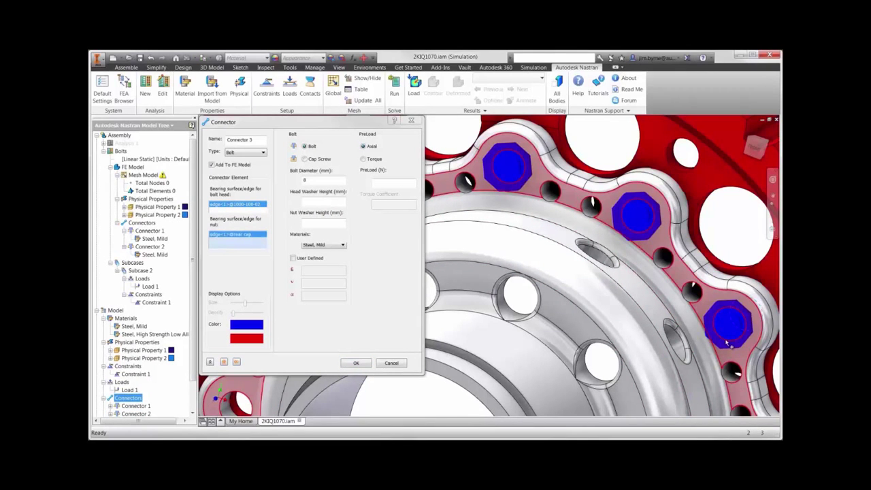
{"action": "middle_click_drag", "start_coordinate": [728, 341], "coordinate": [729, 343], "text": "shift"}
{"action": "left_click", "coordinate": [234, 361]}
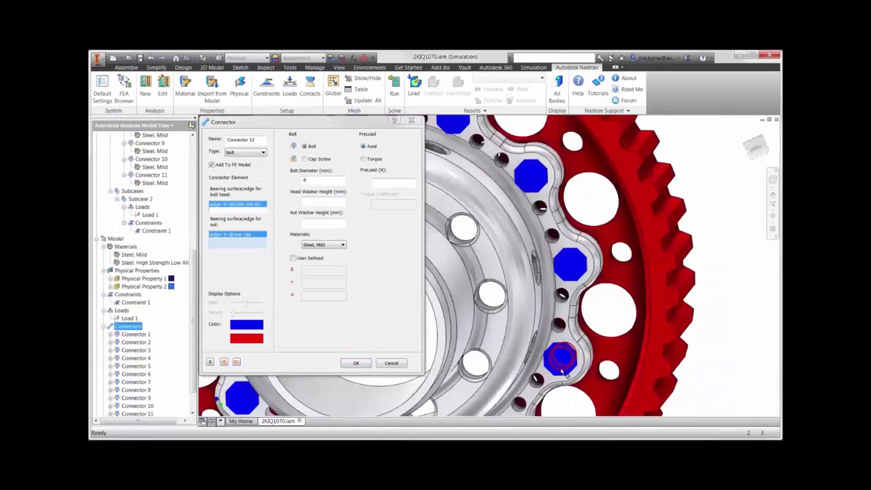
{"action": "middle_click_drag", "start_coordinate": [563, 372], "coordinate": [562, 370], "text": "shift"}
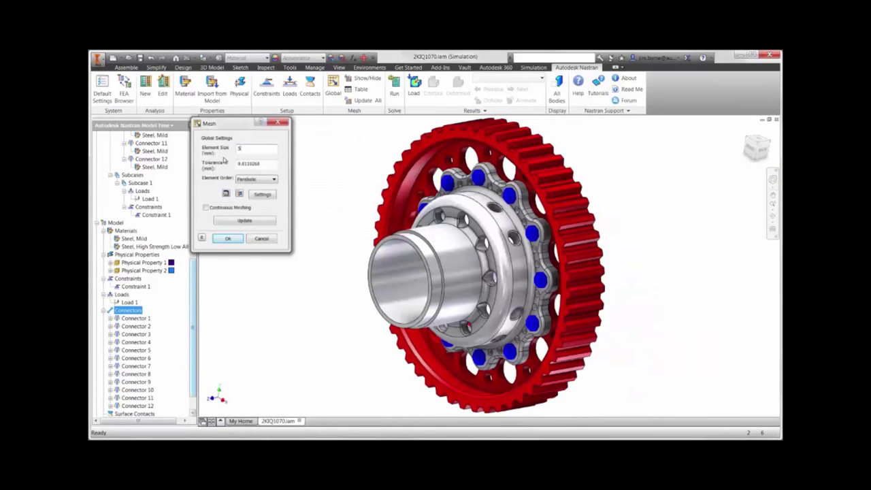
Accept the mesh settings to mesh the assembly at 5 mm element size
{"action": "key", "text": "Return"}
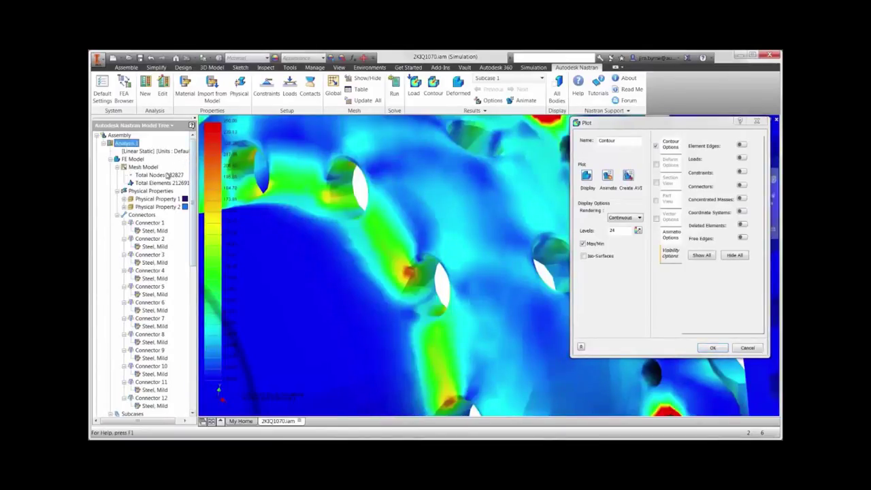
Check the mesh node count, toggle the deformed shape off again, and list the Result Data types
{"action": "left_click", "coordinate": [158, 176]}
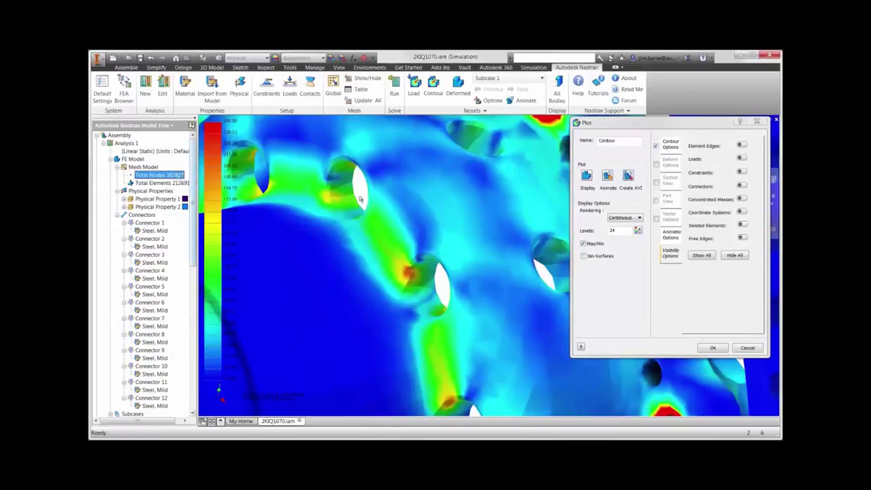
{"action": "left_click", "coordinate": [666, 162]}
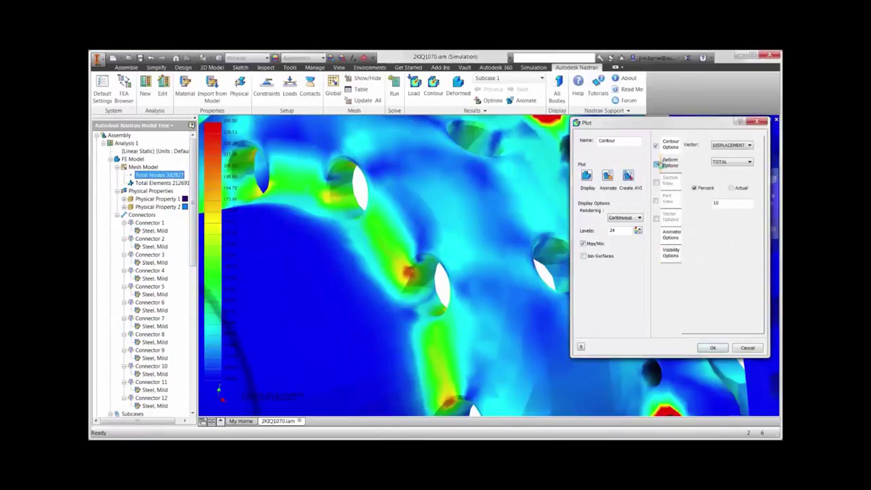
{"action": "left_click", "coordinate": [657, 164]}
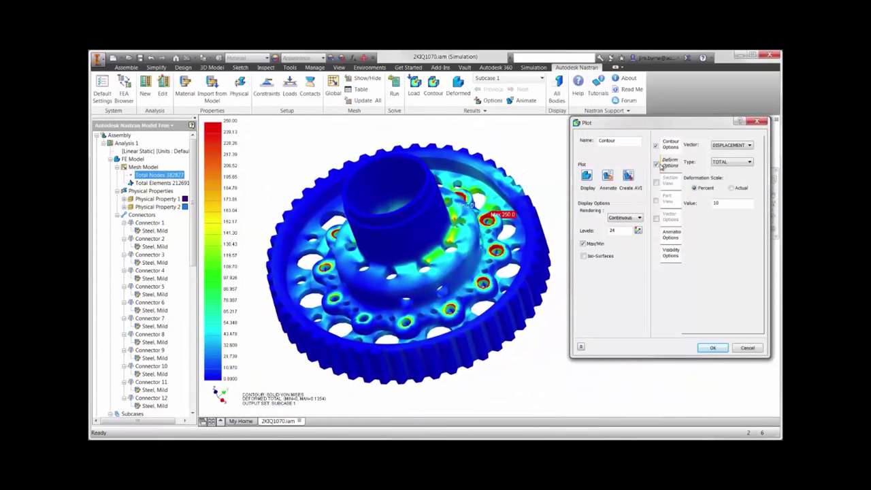
{"action": "left_click", "coordinate": [657, 164]}
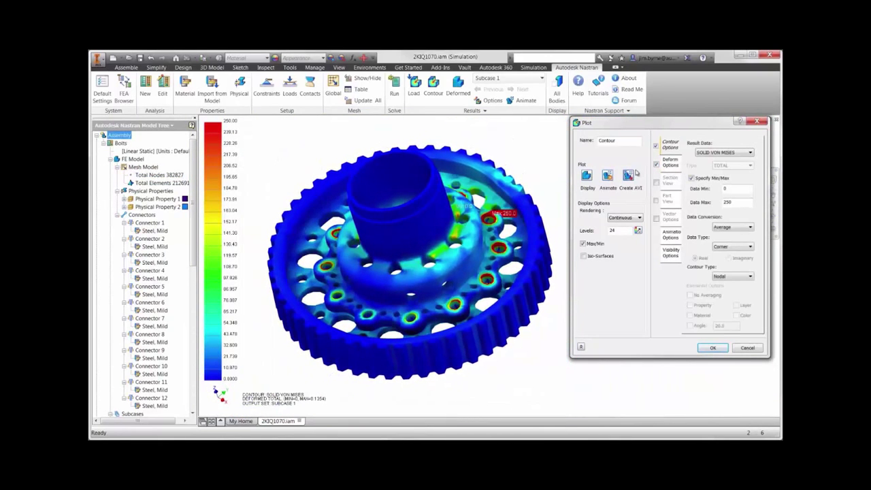
{"action": "left_click", "coordinate": [721, 154]}
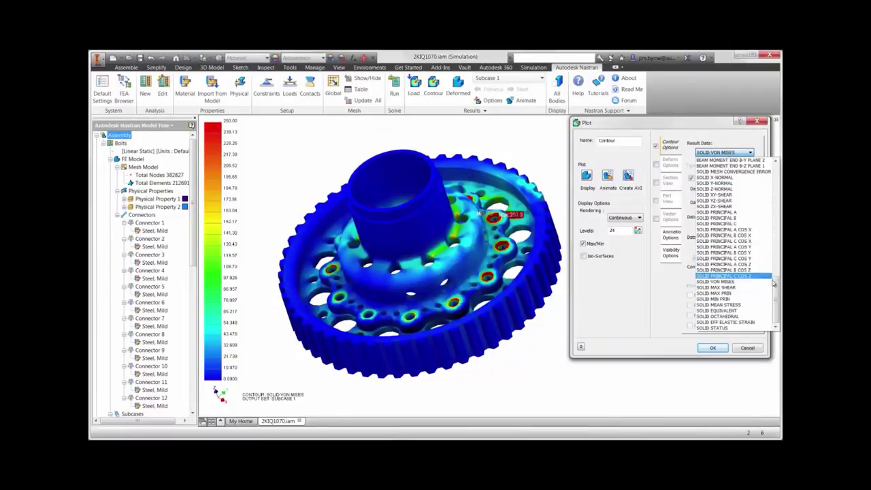
{"action": "scroll", "coordinate": [756, 239], "scroll_direction": "up", "scroll_amount": 8}
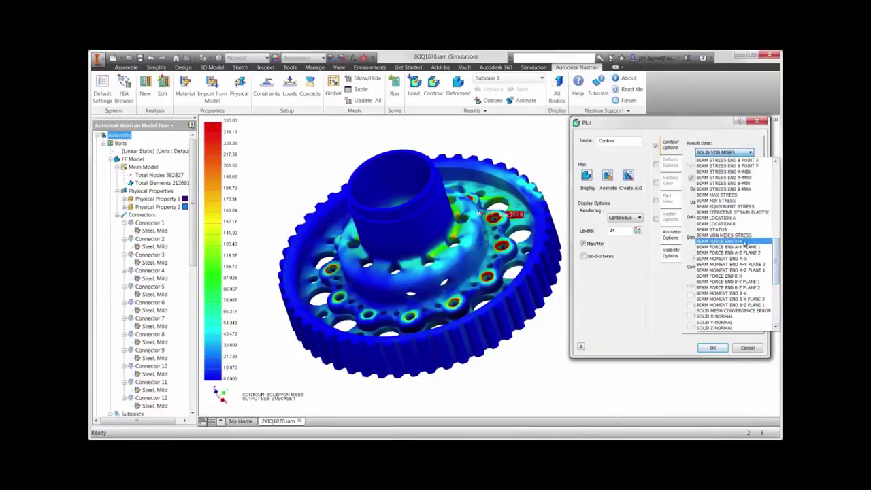
Plot the Beam Force End A-Y Plane 1 contour, ranging from -797.94 to 1153.94
{"action": "left_click", "coordinate": [744, 241]}
{"action": "double_click", "coordinate": [742, 202]}
{"action": "left_click", "coordinate": [737, 154]}
{"action": "scroll", "coordinate": [737, 157], "scroll_direction": "up", "scroll_amount": 3}
{"action": "left_click", "coordinate": [738, 165]}
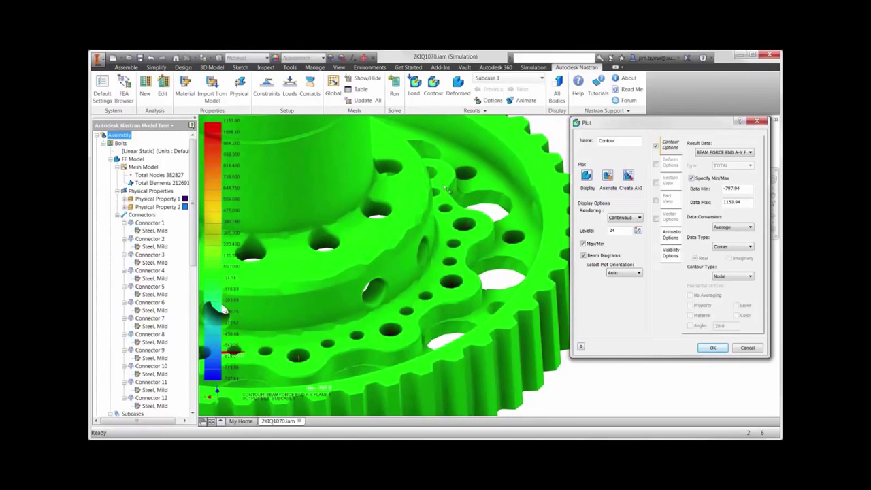
Enable Query Display on Total Elements to read bolt-force values near a hole
{"action": "right_click", "coordinate": [170, 184]}
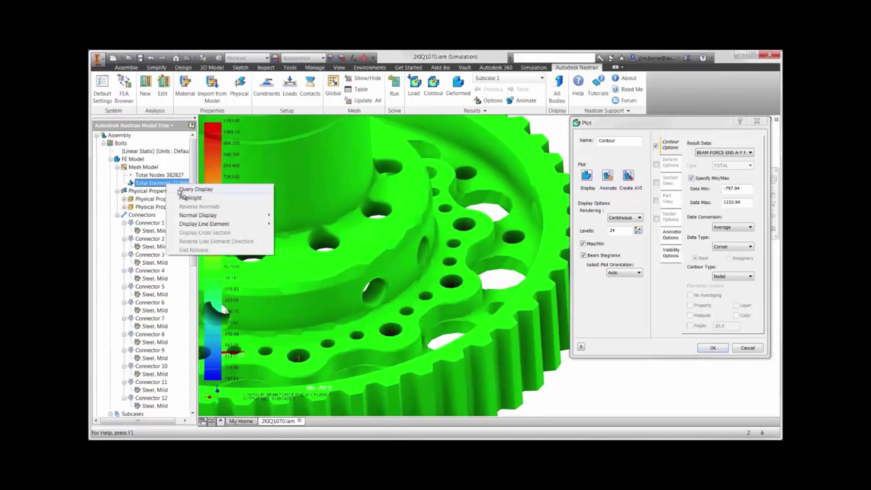
{"action": "left_click", "coordinate": [181, 190]}
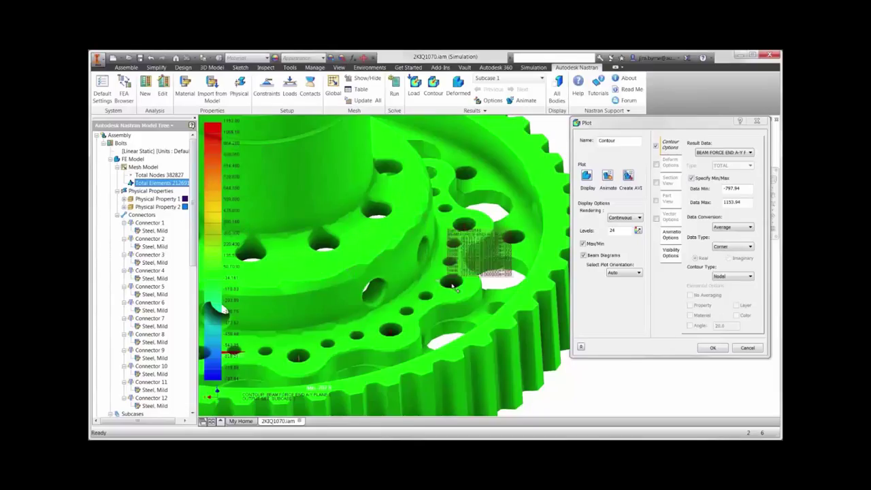
{"action": "mouse_move", "coordinate": [455, 289]}
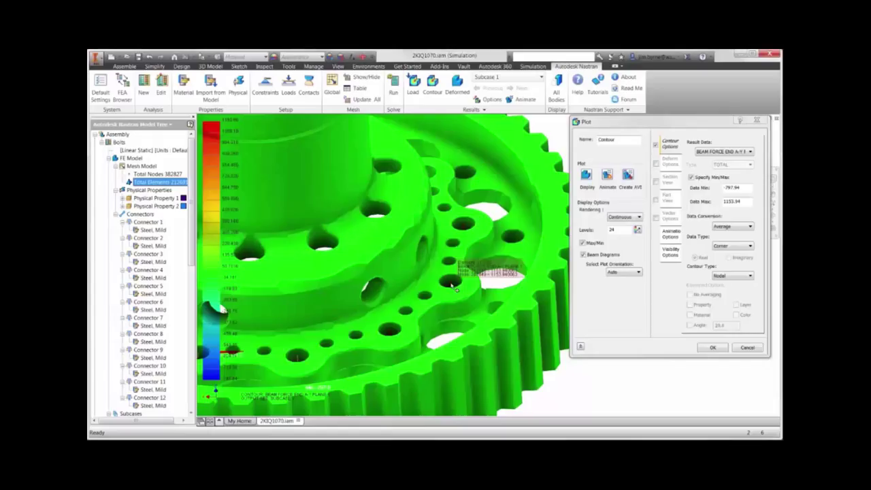